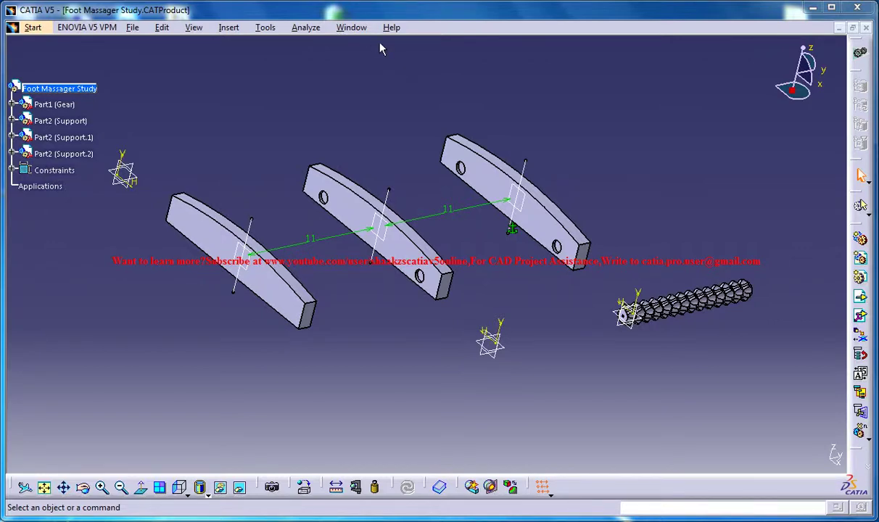
# Switch to the finished Wooden Foot Massager assembly and rotate it to show the target result.
pyautogui.click(351, 27)
pyautogui.click(367, 130)
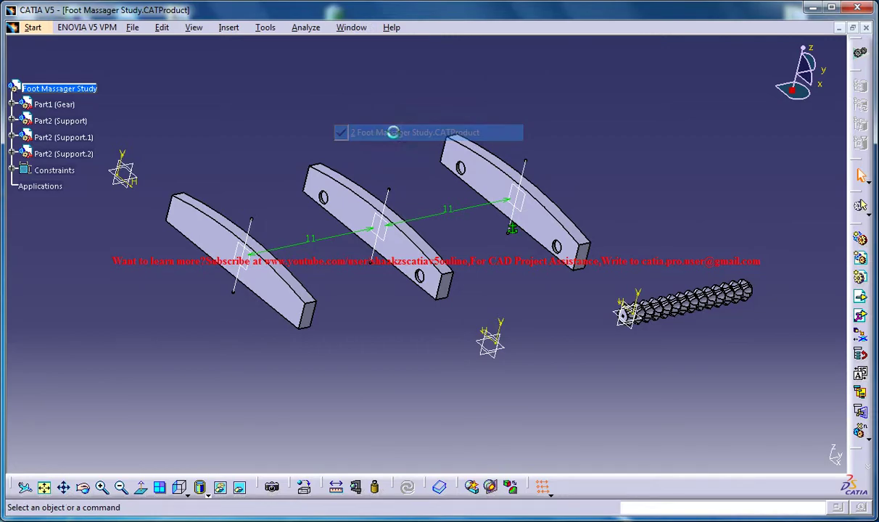
pyautogui.click(352, 29)
pyautogui.click(384, 114)
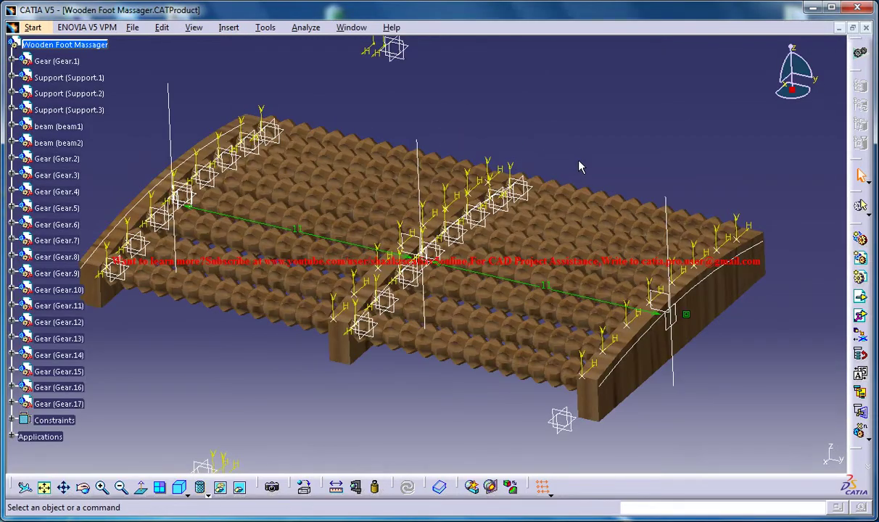
pyautogui.moveTo(578, 167); pyautogui.dragTo(484, 196, button='middle')
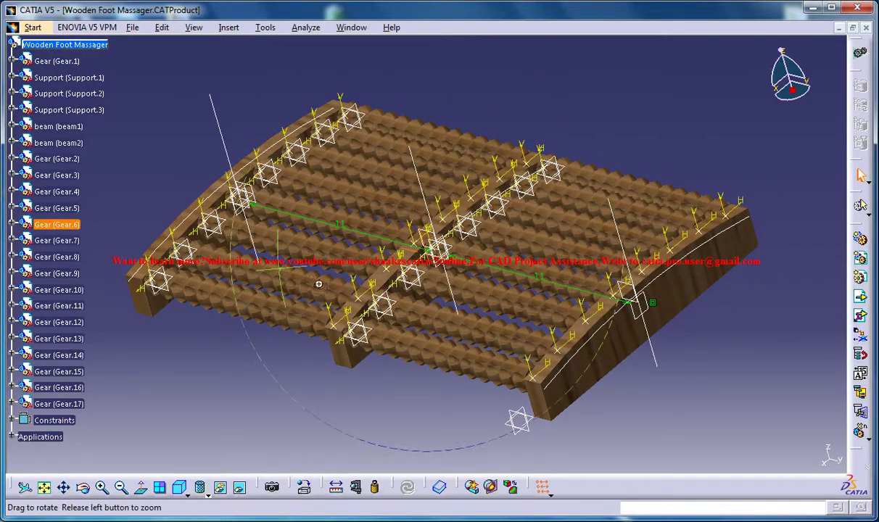
pyautogui.moveTo(319, 284); pyautogui.dragTo(157, 231, button='middle')
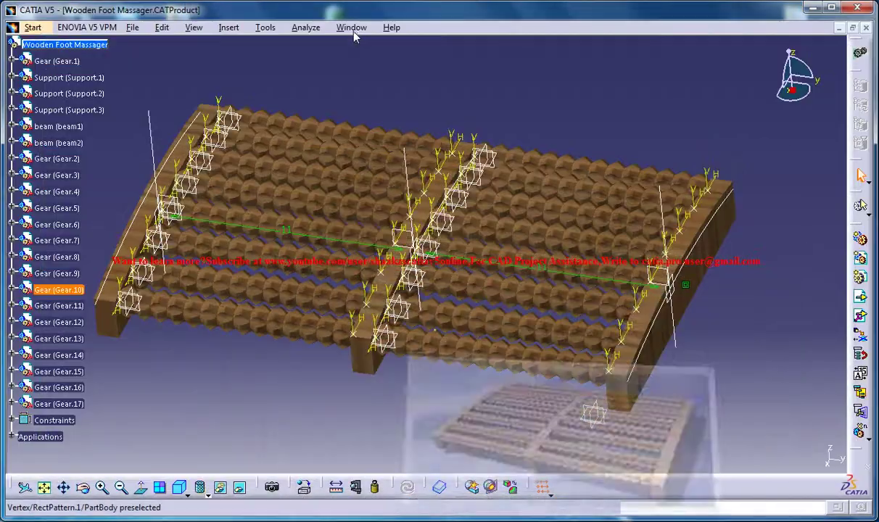
# Switch back to Foot Massager Study and rotate the view so the three supports lie horizontal.
pyautogui.click(352, 28)
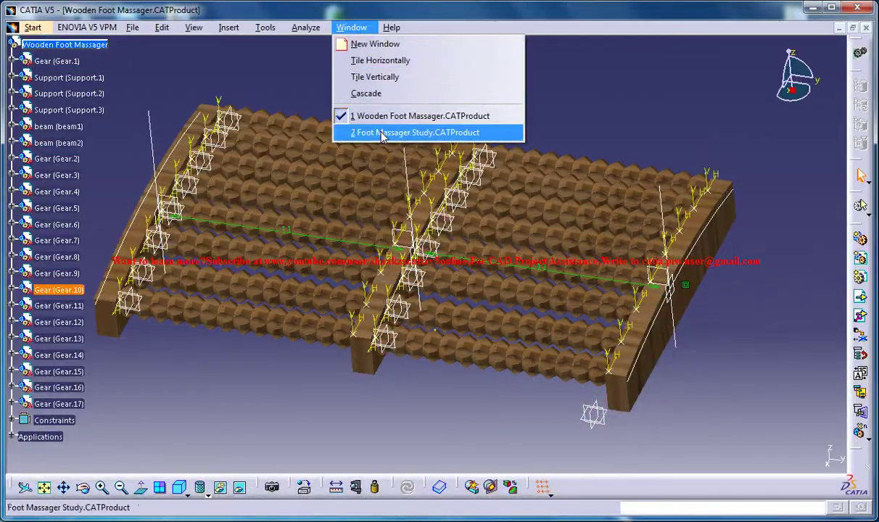
pyautogui.click(383, 133)
pyautogui.moveTo(559, 127); pyautogui.dragTo(707, 375, button='middle')
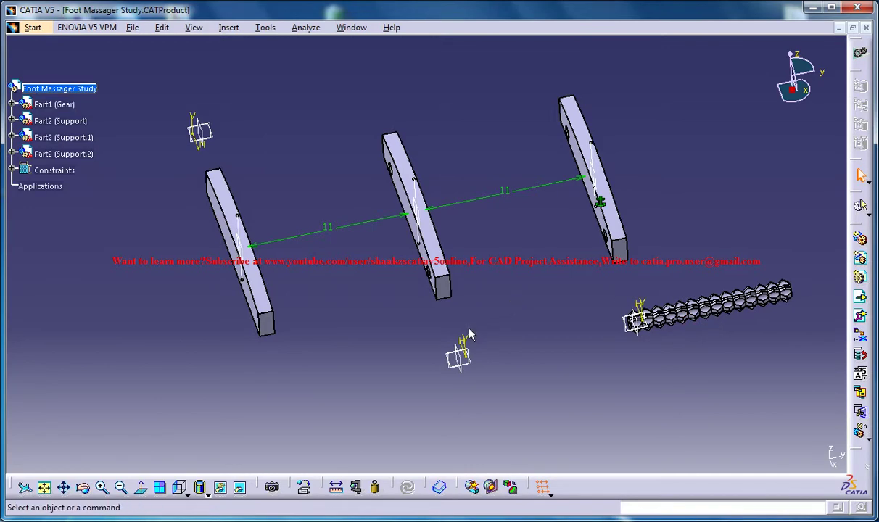
pyautogui.moveTo(402, 204); pyautogui.dragTo(310, 199, button='middle')
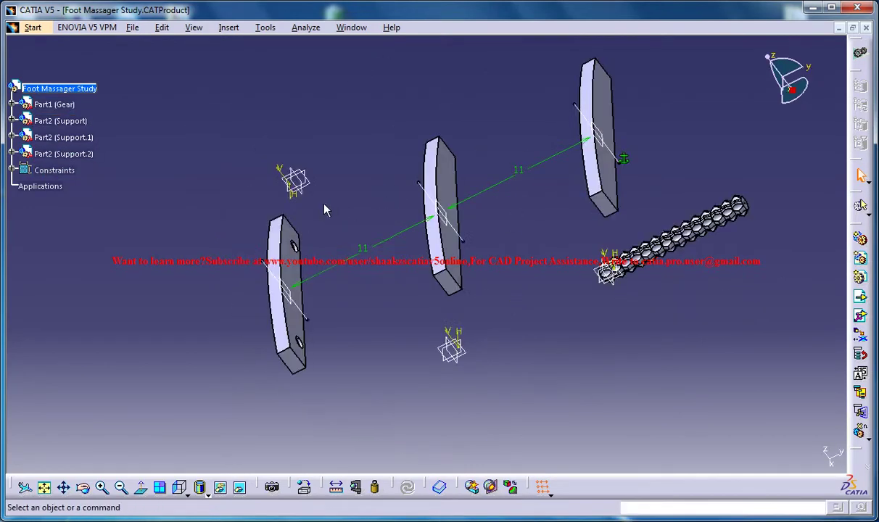
pyautogui.moveTo(676, 192); pyautogui.dragTo(537, 290, button='middle')
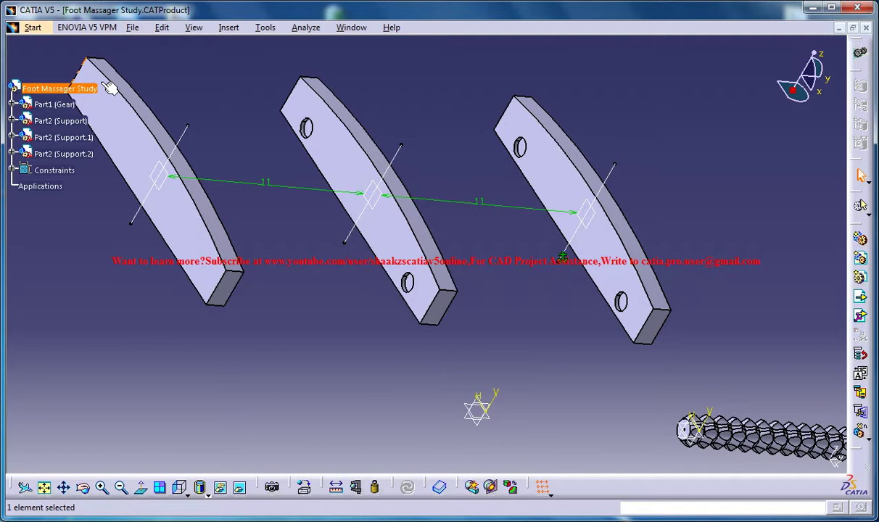
# Insert a new part numbered Beam under the Foot Massager Study root, using the assembly root as origin.
pyautogui.click(229, 27)
pyautogui.click(245, 251)
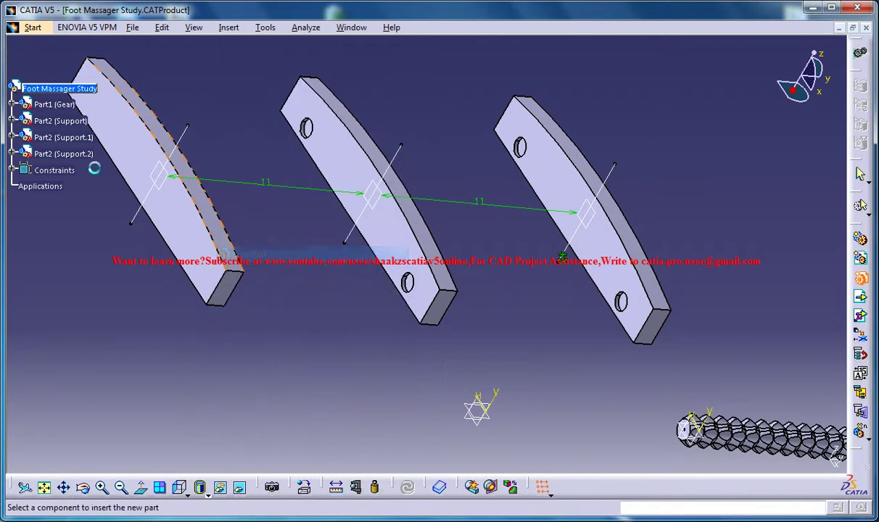
pyautogui.click(64, 89)
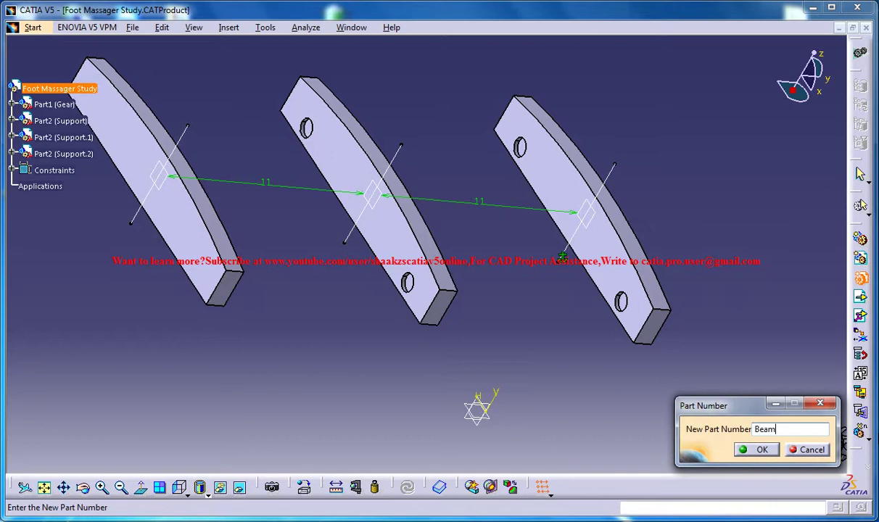
pyautogui.click(757, 450)
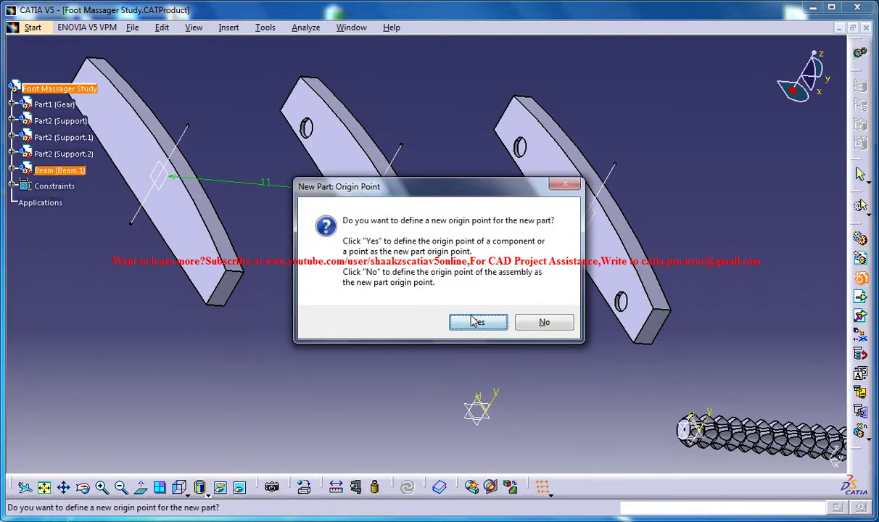
pyautogui.click(476, 321)
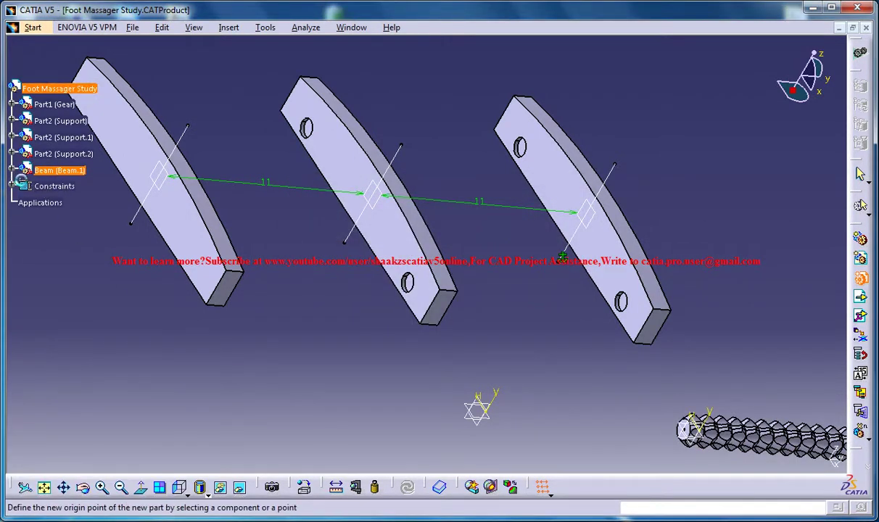
pyautogui.click(25, 187)
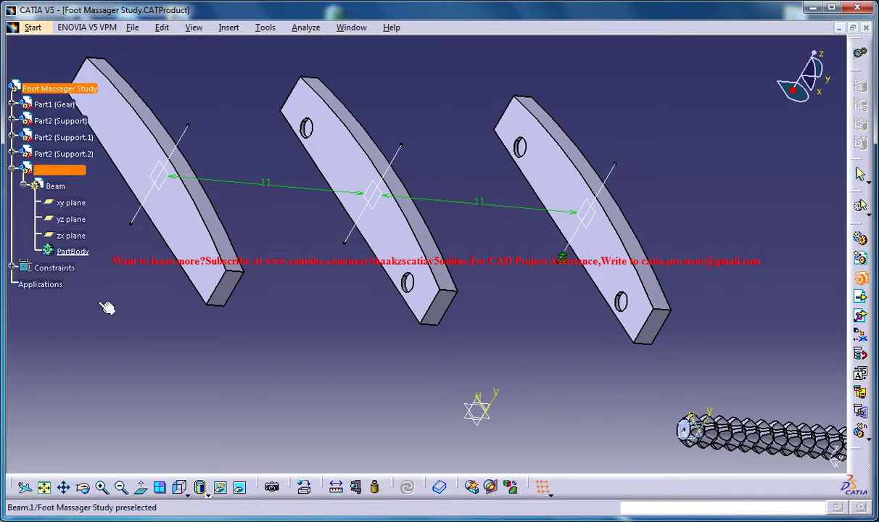
pyautogui.click(82, 253)
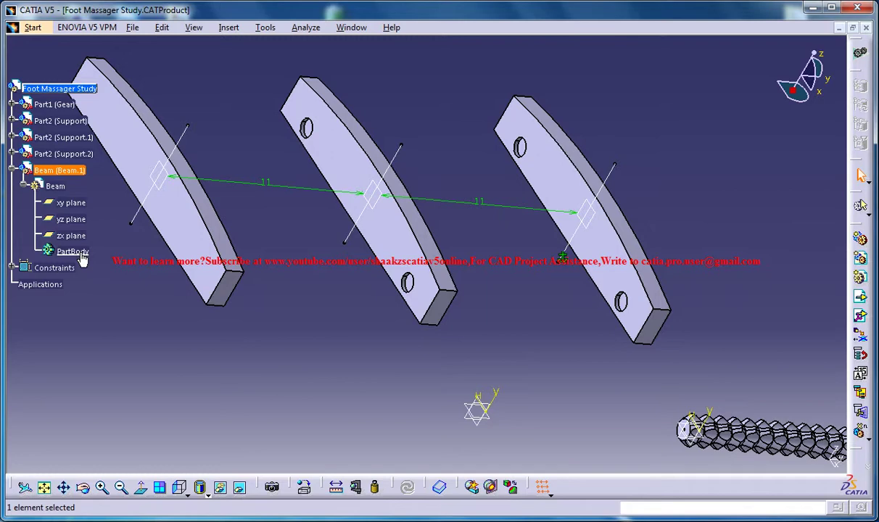
# Activate the Beam part and start a sketch on a support's holed face.
pyautogui.doubleClick(82, 253)
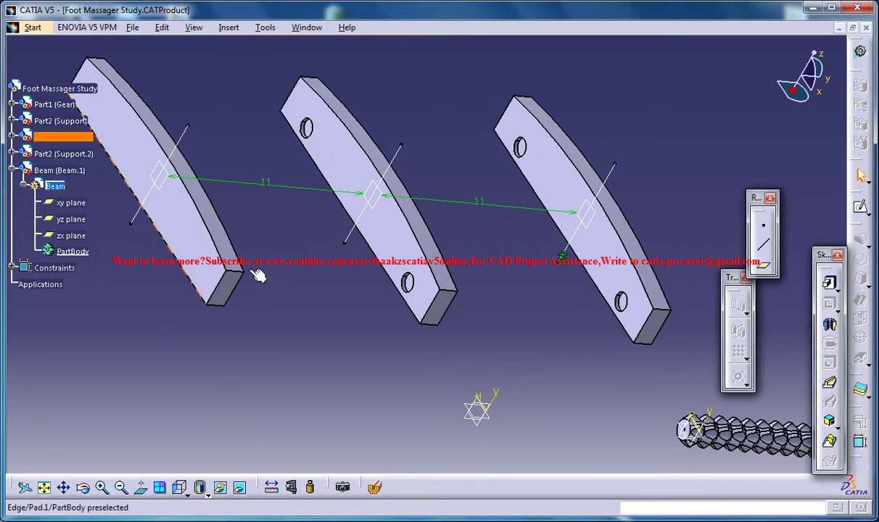
pyautogui.moveTo(260, 200); pyautogui.dragTo(477, 409, button='middle')
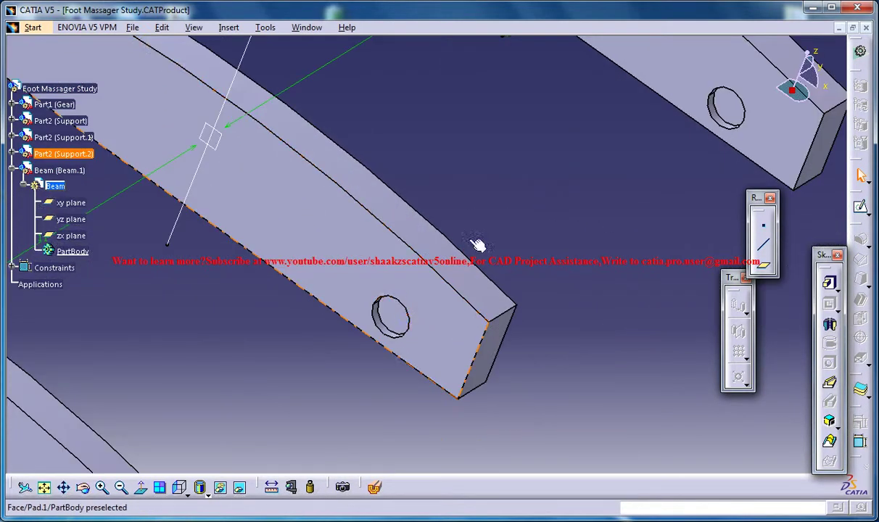
pyautogui.moveTo(412, 307); pyautogui.dragTo(479, 185, button='middle')
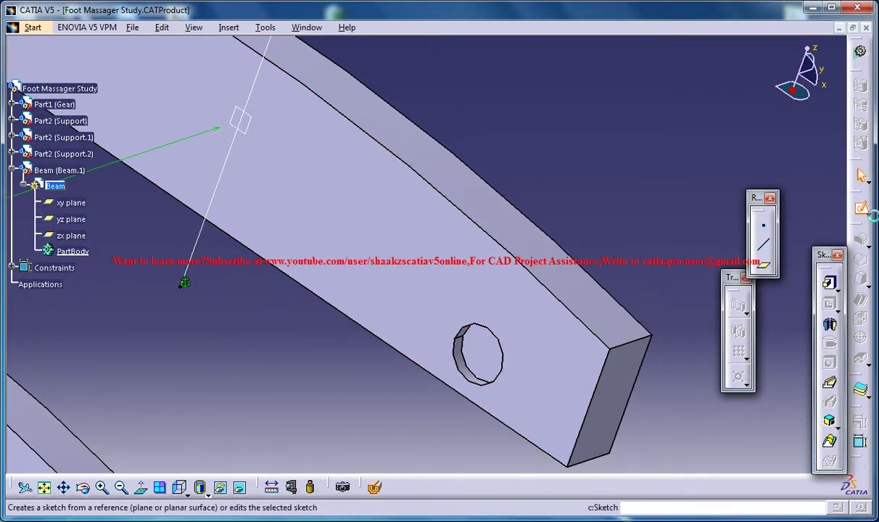
pyautogui.click(861, 207)
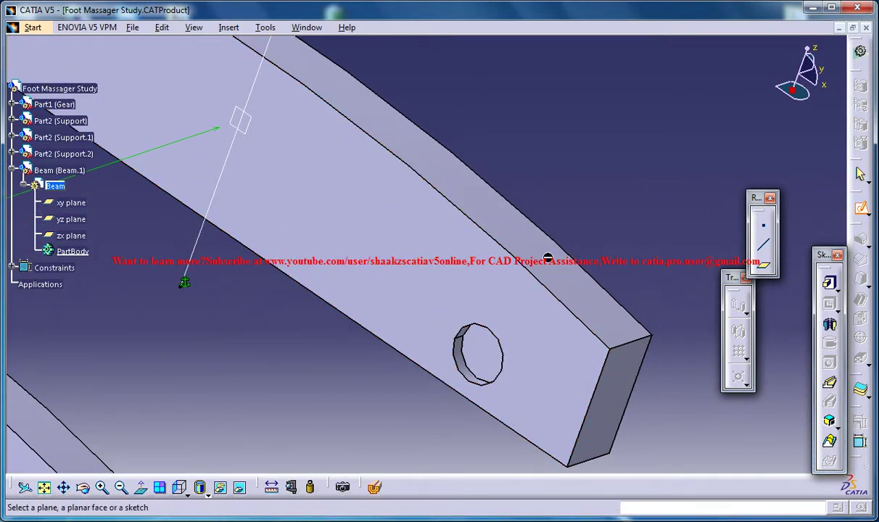
pyautogui.click(489, 356)
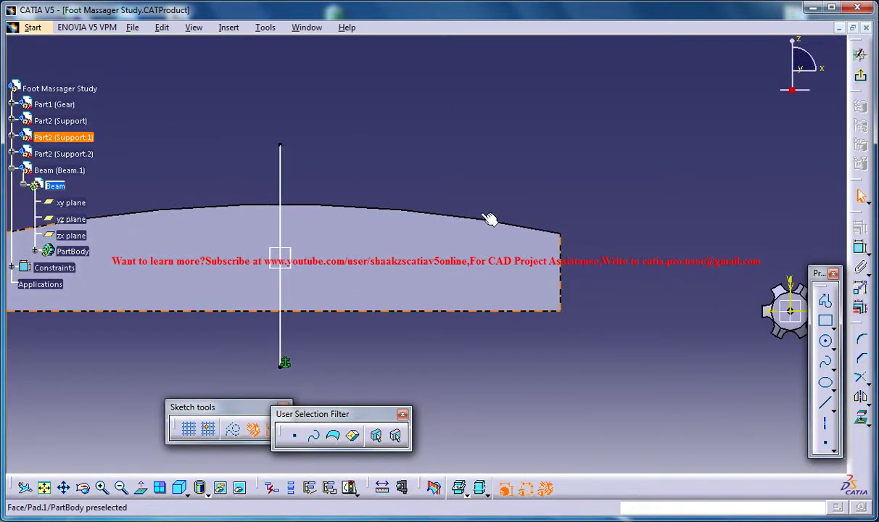
# Project the hole's circular edge into the sketch and exit back to Part Design.
pyautogui.moveTo(456, 255)
pyautogui.mouseDown(button='middle')
pyautogui.moveTo(414, 292)
pyautogui.moveTo(349, 293)
pyautogui.moveTo(655, 175)
pyautogui.mouseUp(button='middle')
pyautogui.click(861, 419)
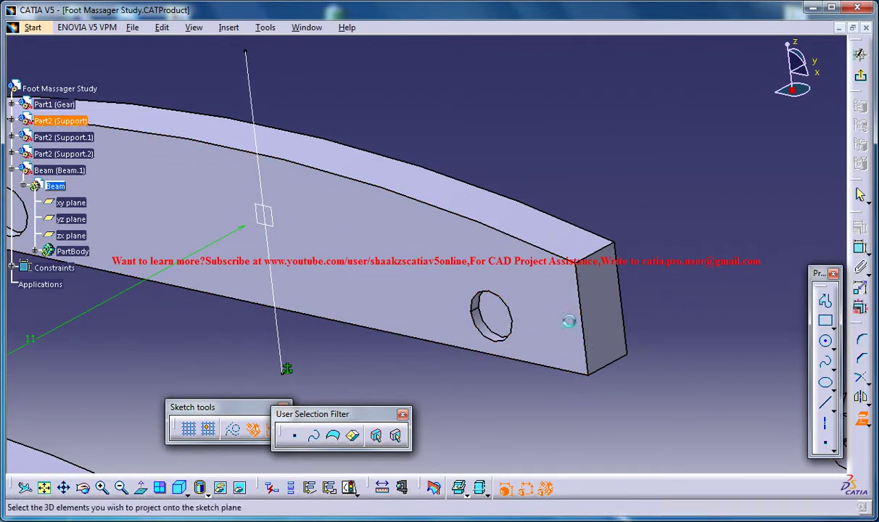
pyautogui.click(518, 310)
pyautogui.click(861, 54)
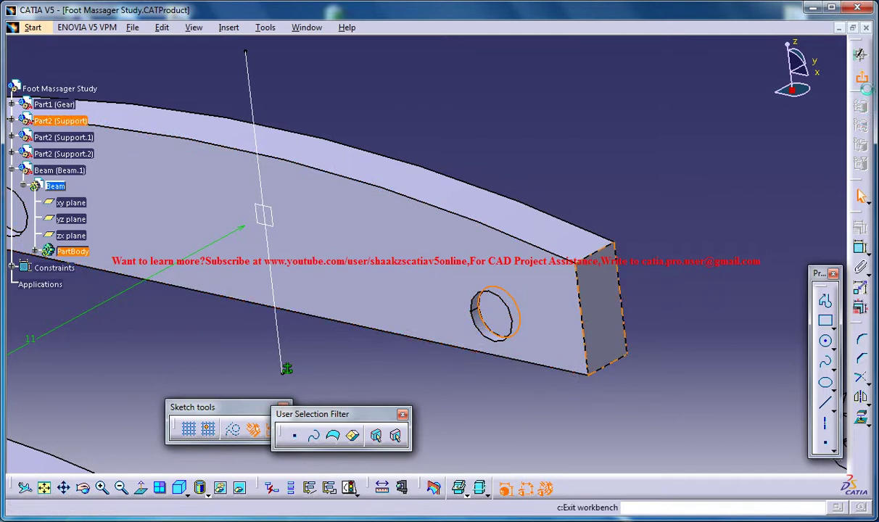
pyautogui.moveTo(519, 248)
pyautogui.mouseDown(button='middle')
pyautogui.moveTo(540, 285)
pyautogui.moveTo(555, 243)
pyautogui.moveTo(526, 232)
pyautogui.mouseUp(button='middle')
# Start a Pad from the circle sketch, stretch the preview to about 18cm, and view the support from behind.
pyautogui.click(839, 288)
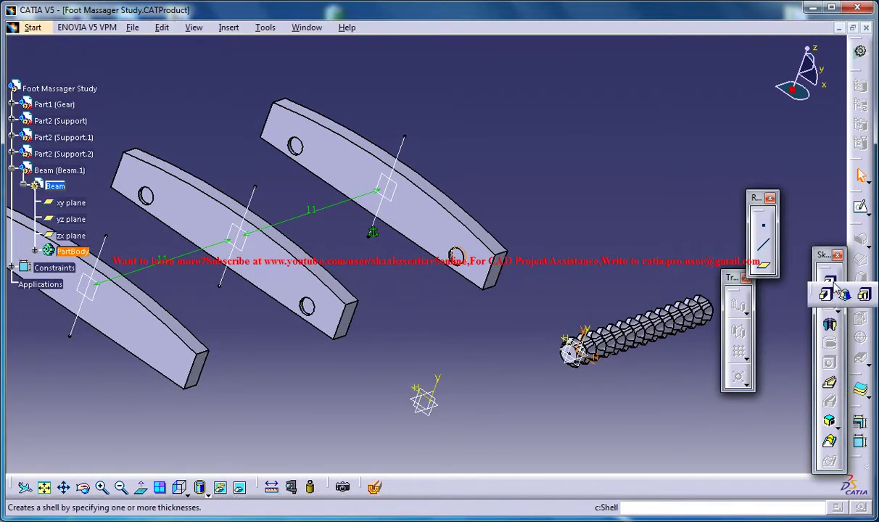
pyautogui.moveTo(512, 212); pyautogui.dragTo(432, 288, button='middle')
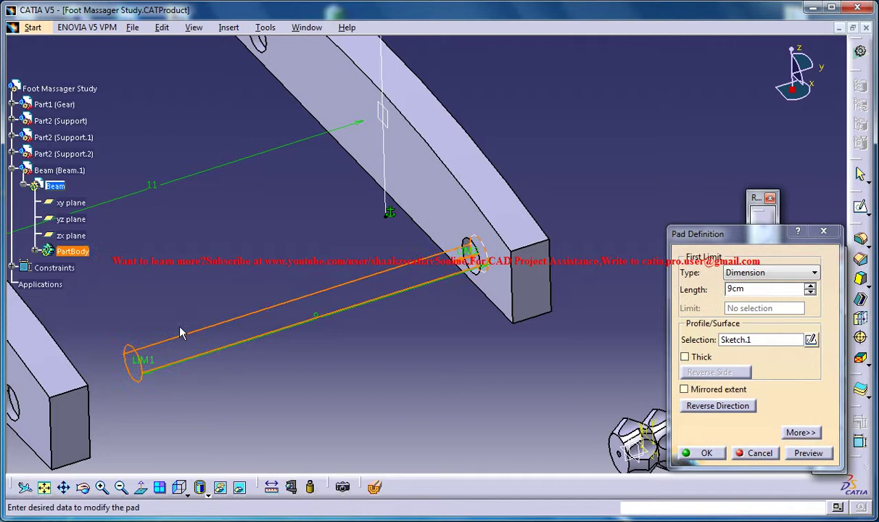
pyautogui.moveTo(182, 332); pyautogui.dragTo(519, 249, button='middle')
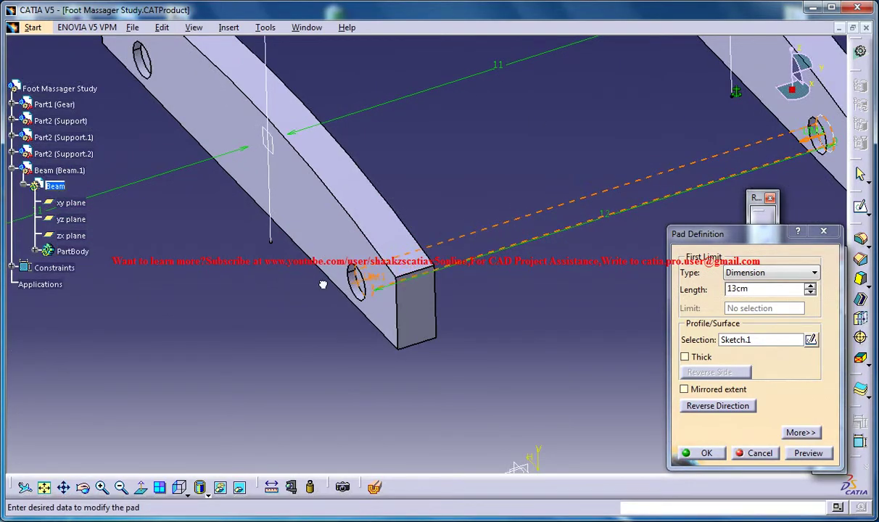
pyautogui.moveTo(323, 285); pyautogui.dragTo(173, 304)
pyautogui.moveTo(406, 232); pyautogui.dragTo(465, 234, button='middle')
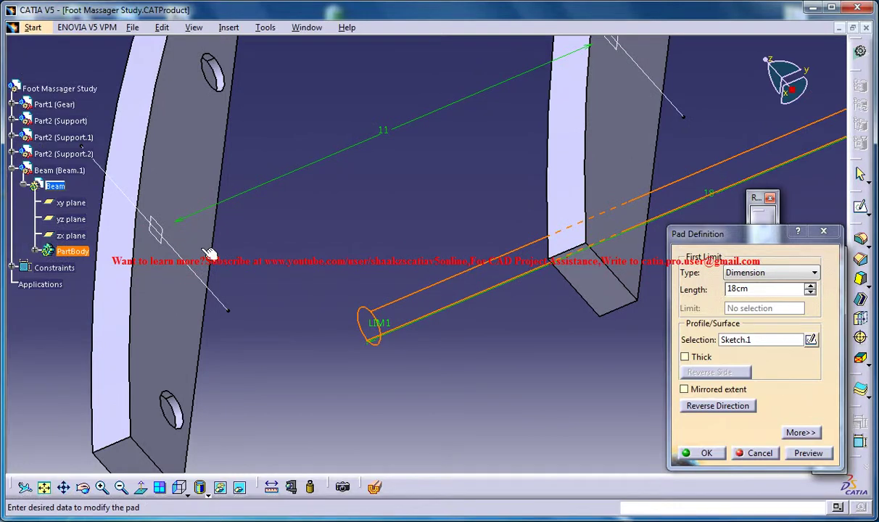
pyautogui.moveTo(208, 252); pyautogui.dragTo(452, 426, button='middle')
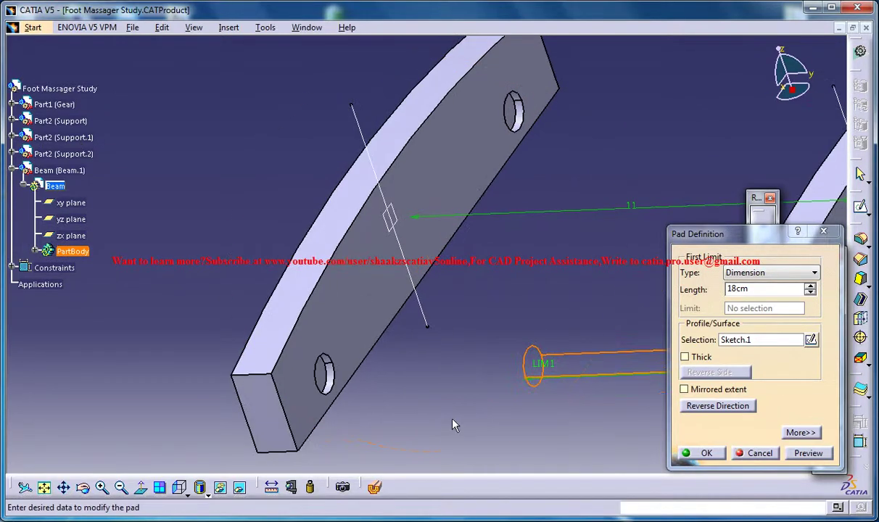
pyautogui.click(203, 492)
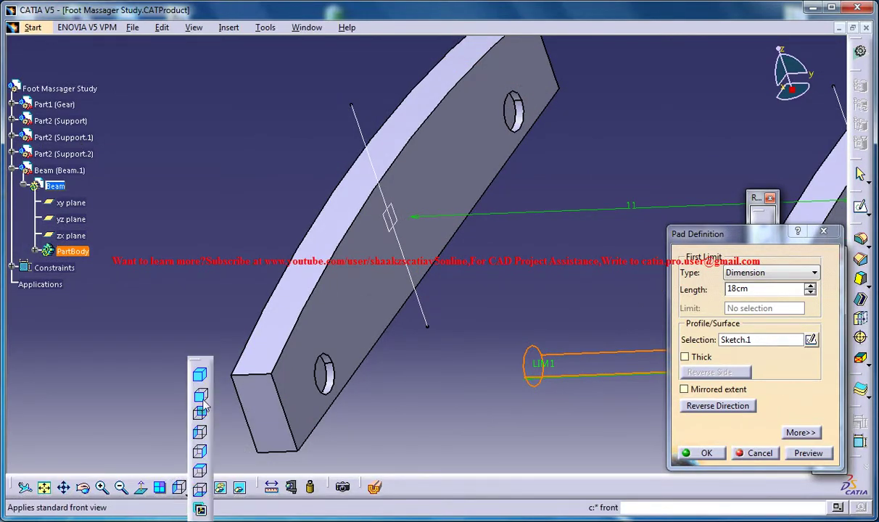
pyautogui.click(202, 400)
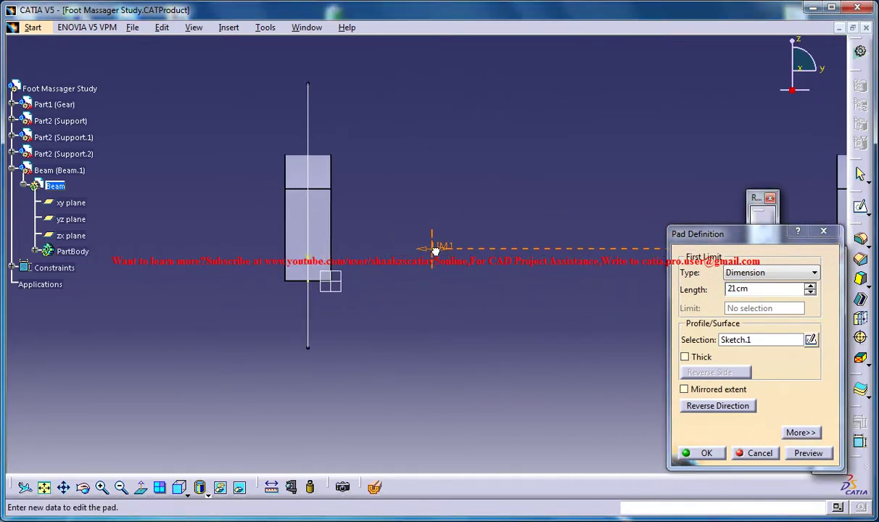
pyautogui.moveTo(437, 247); pyautogui.dragTo(674, 270, button='middle')
# Set the pad type to Up to plane, limited by the far support's face, and confirm.
pyautogui.click(740, 272)
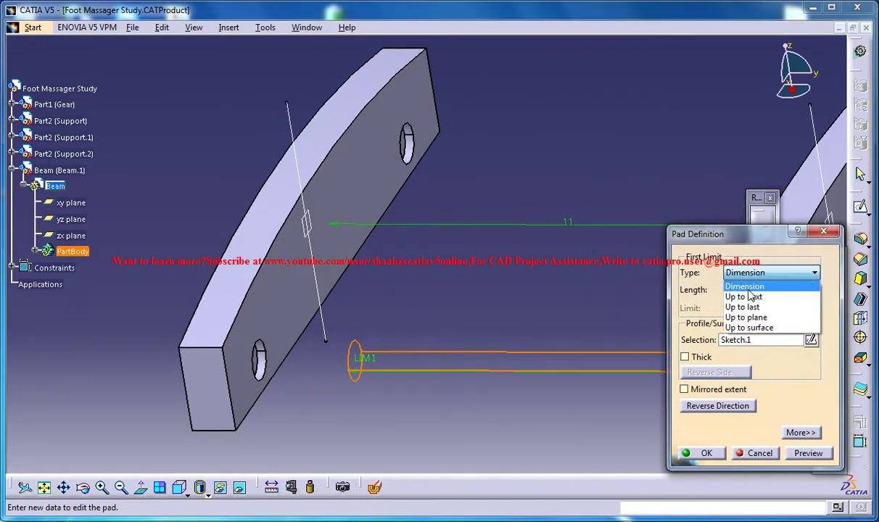
pyautogui.click(733, 313)
pyautogui.moveTo(303, 274); pyautogui.dragTo(483, 252, button='middle')
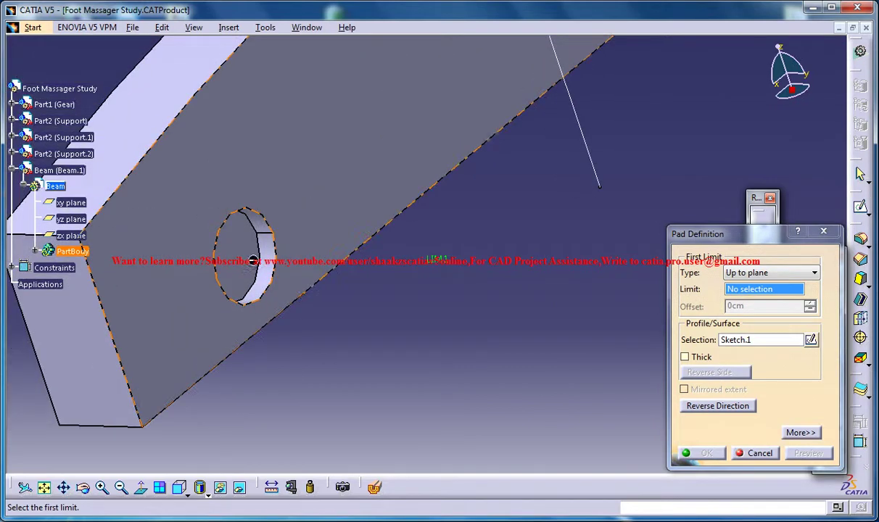
pyautogui.click(289, 275)
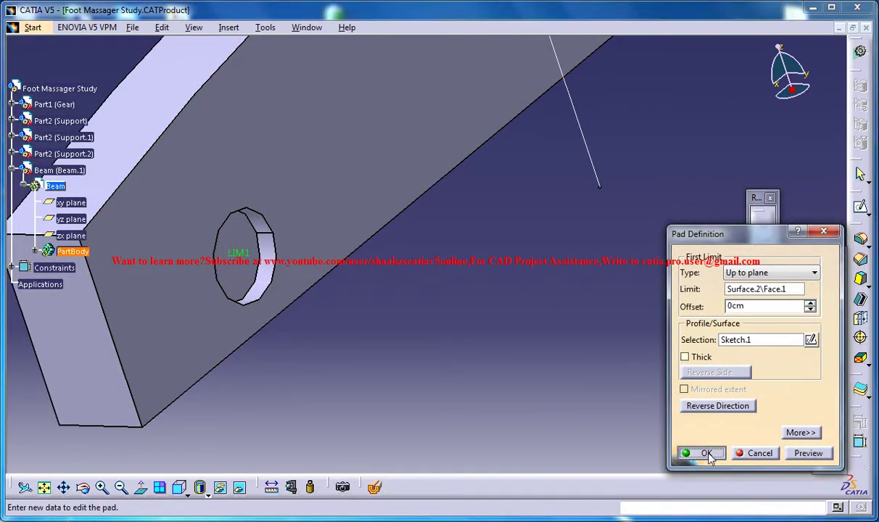
pyautogui.click(706, 453)
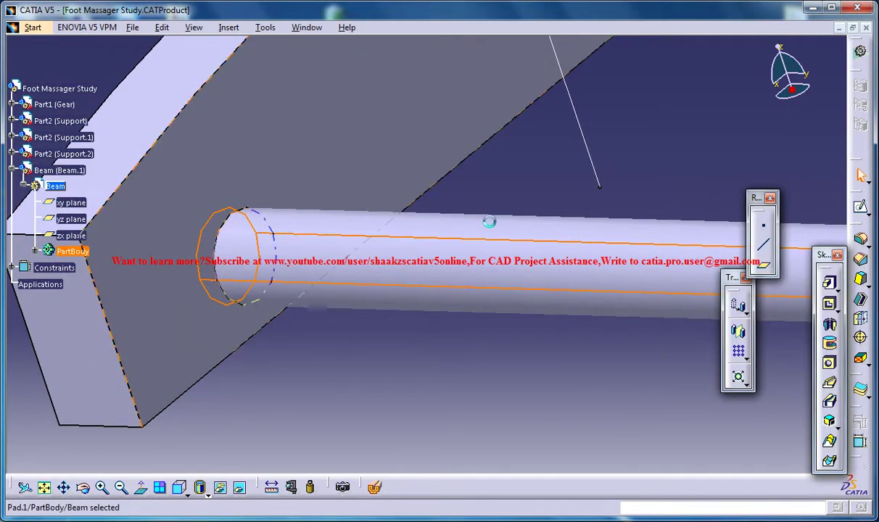
# Orbit to check the rod passes through all three supports, then select the Foot Massager Study root.
pyautogui.moveTo(490, 222); pyautogui.dragTo(370, 261, button='middle')
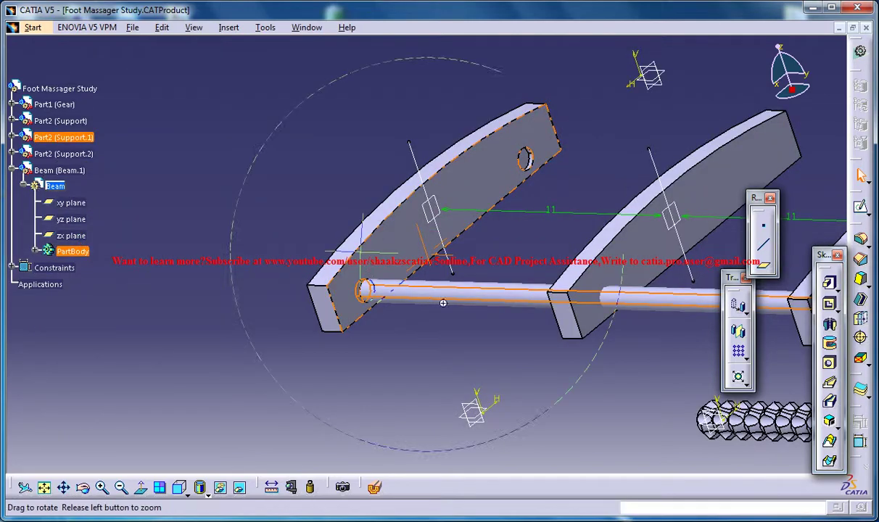
pyautogui.moveTo(443, 303); pyautogui.dragTo(382, 320, button='middle')
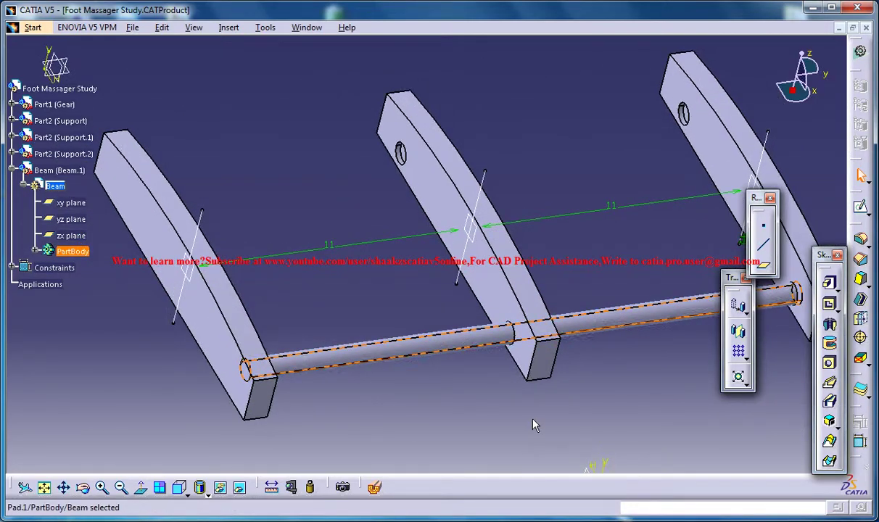
pyautogui.moveTo(552, 412)
pyautogui.mouseDown(button='middle')
pyautogui.moveTo(514, 391)
pyautogui.moveTo(542, 339)
pyautogui.moveTo(555, 403)
pyautogui.mouseUp(button='middle')
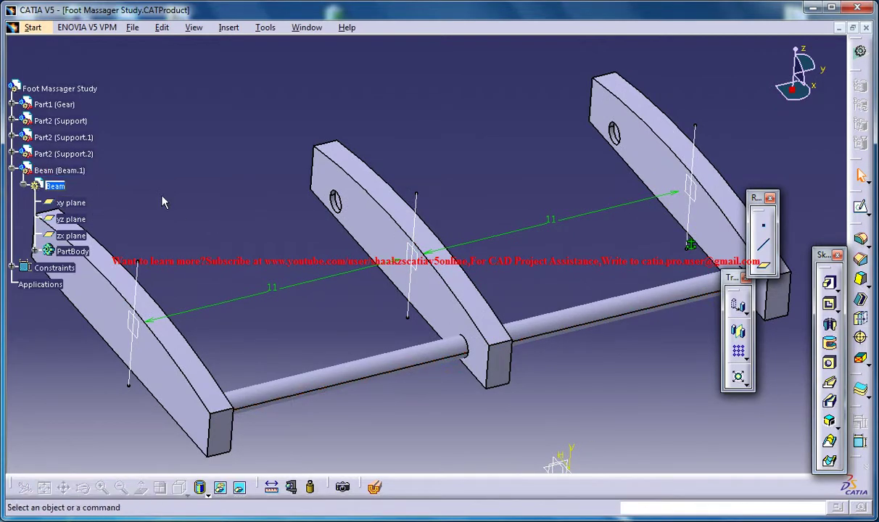
pyautogui.rightClick(68, 170)
pyautogui.click(52, 106)
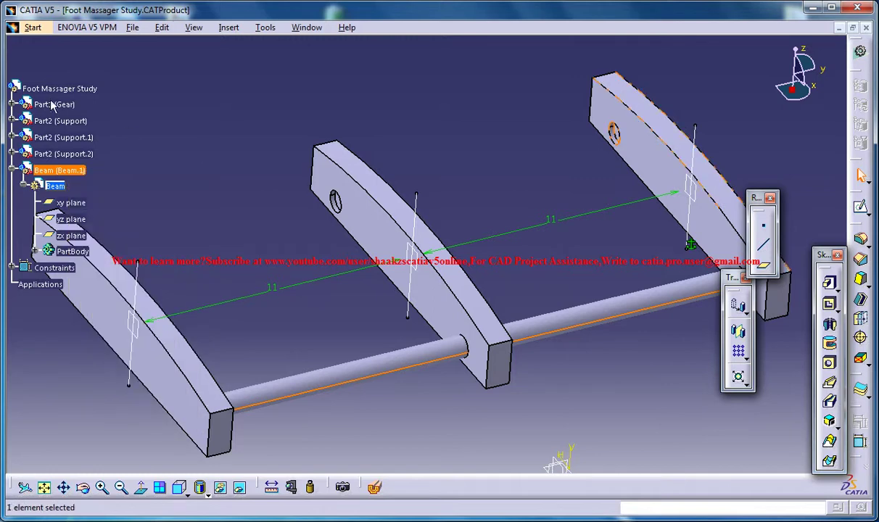
pyautogui.click(66, 91)
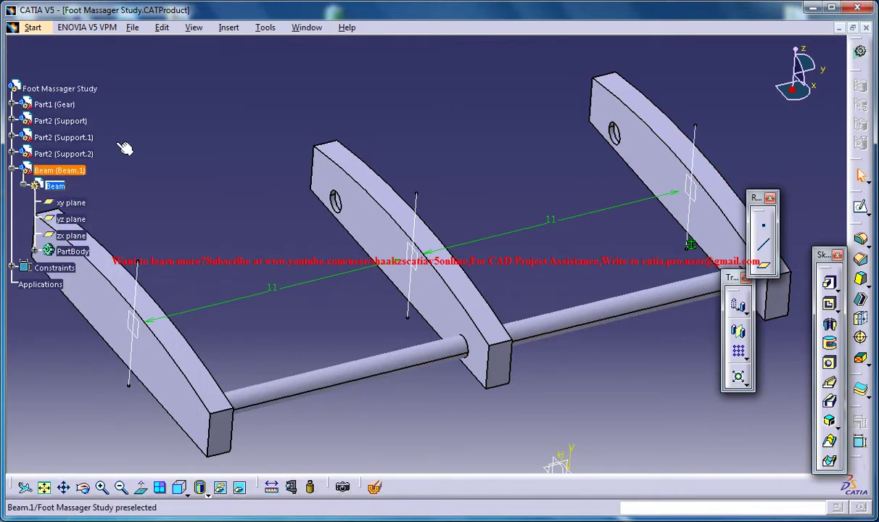
# Copy Beam.1 and paste it into the Foot Massager Study root as Beam.2, then view from Top.
pyautogui.doubleClick(59, 89)
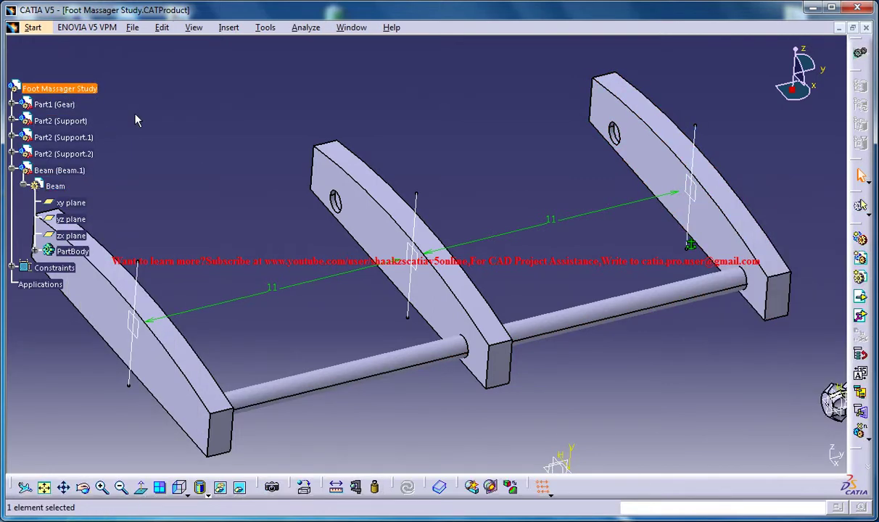
pyautogui.rightClick(66, 179)
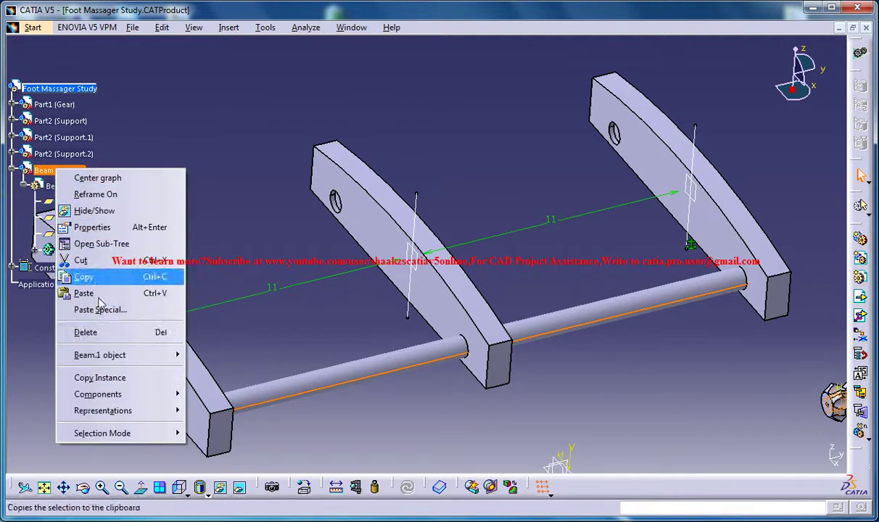
pyautogui.click(87, 274)
pyautogui.rightClick(72, 90)
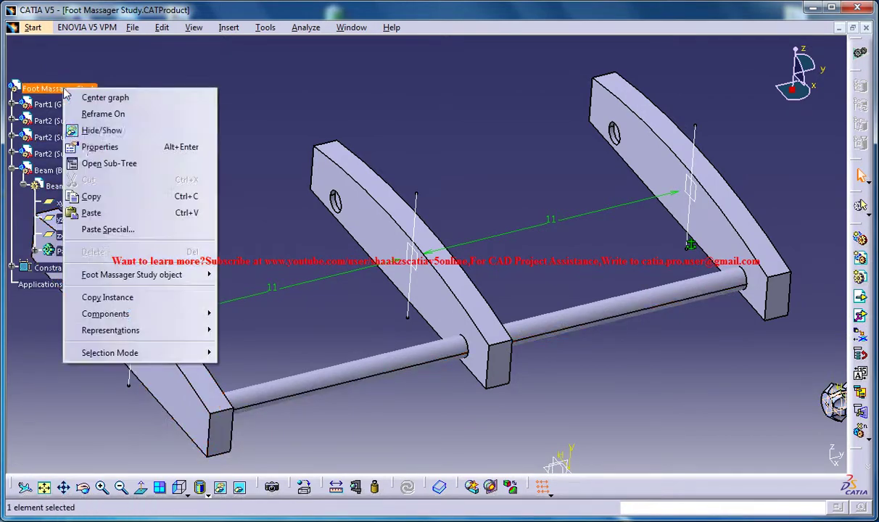
pyautogui.click(85, 203)
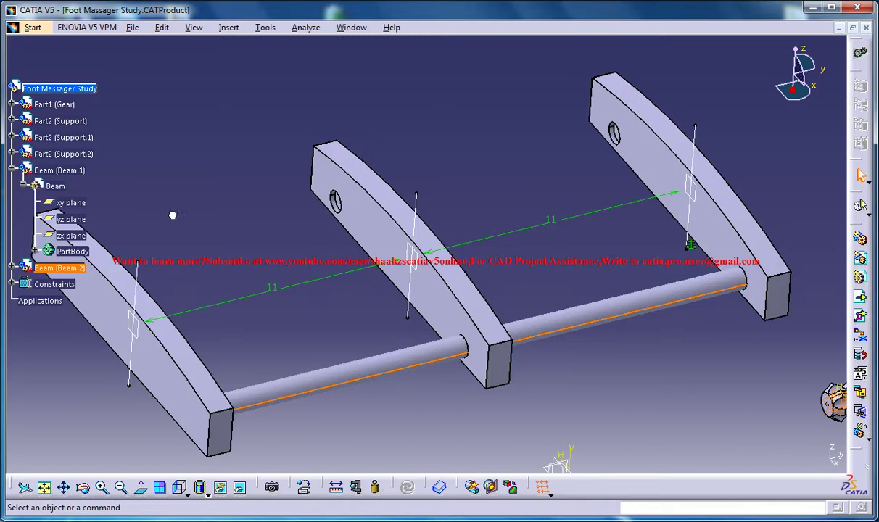
pyautogui.click(62, 268)
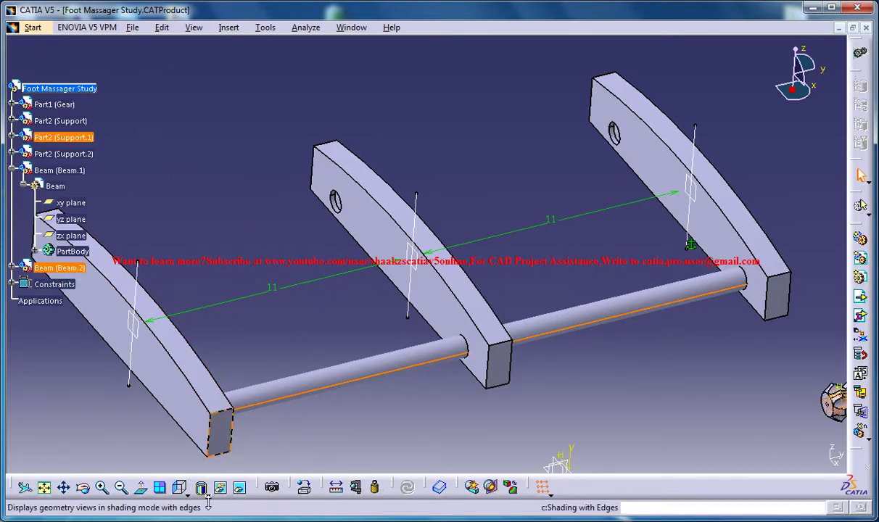
pyautogui.click(186, 496)
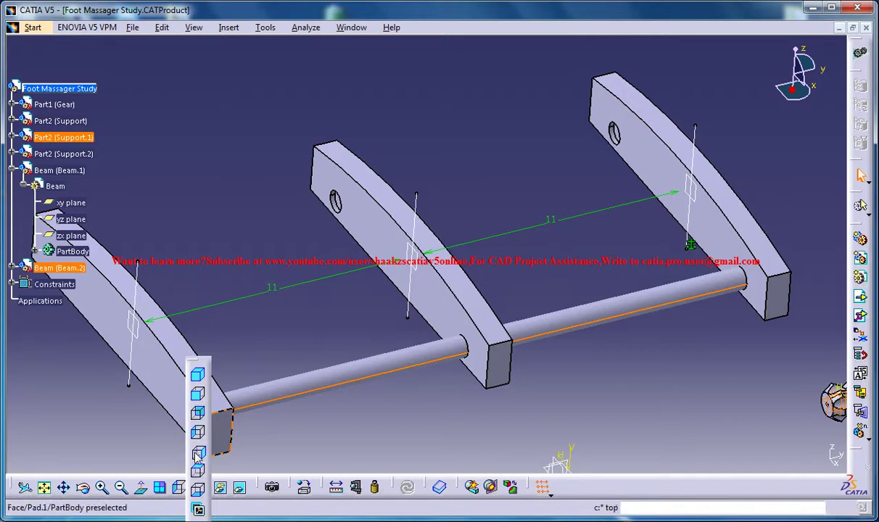
pyautogui.click(198, 471)
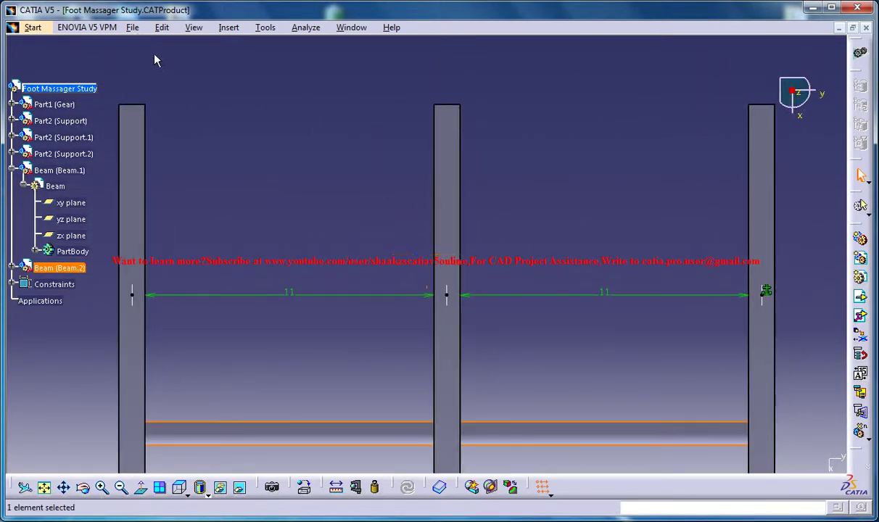
# Use Manipulate with Drag along X axis to slide Beam.1 into the supports' other holes, in wireframe.
pyautogui.click(162, 27)
pyautogui.moveTo(182, 188)
pyautogui.click(345, 189)
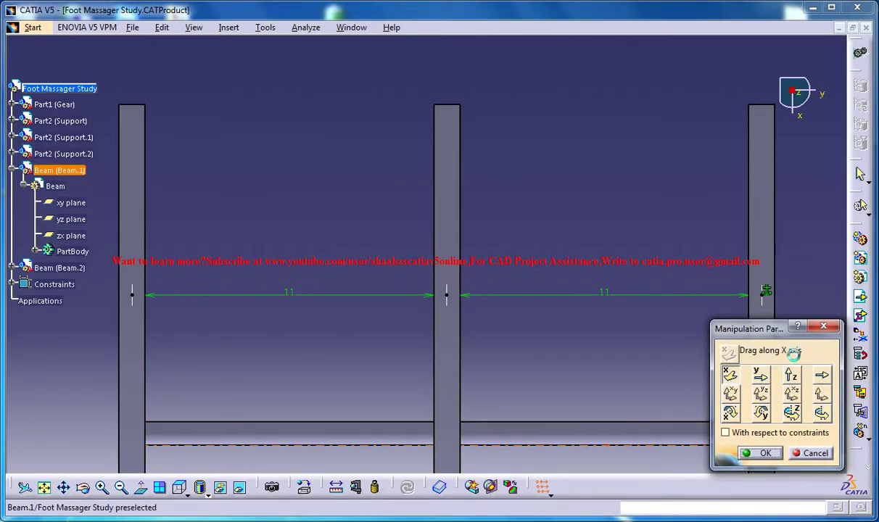
pyautogui.click(731, 374)
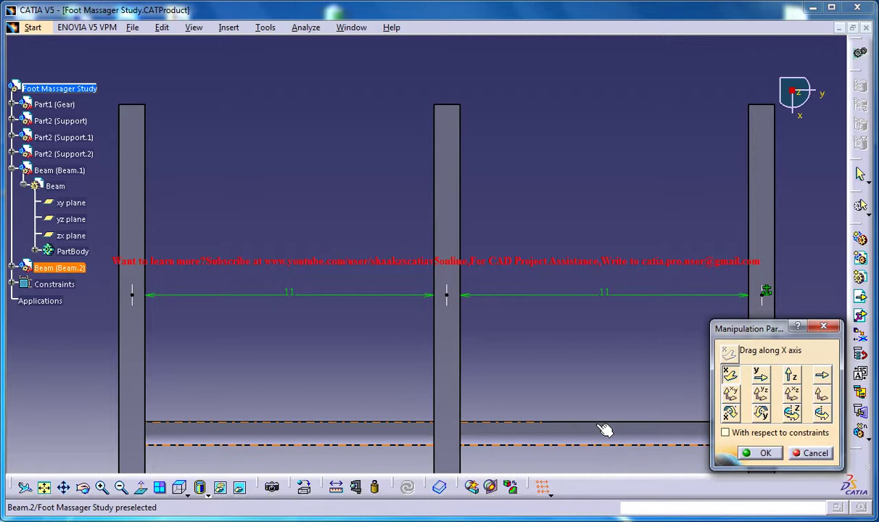
pyautogui.moveTo(581, 174); pyautogui.dragTo(578, 175)
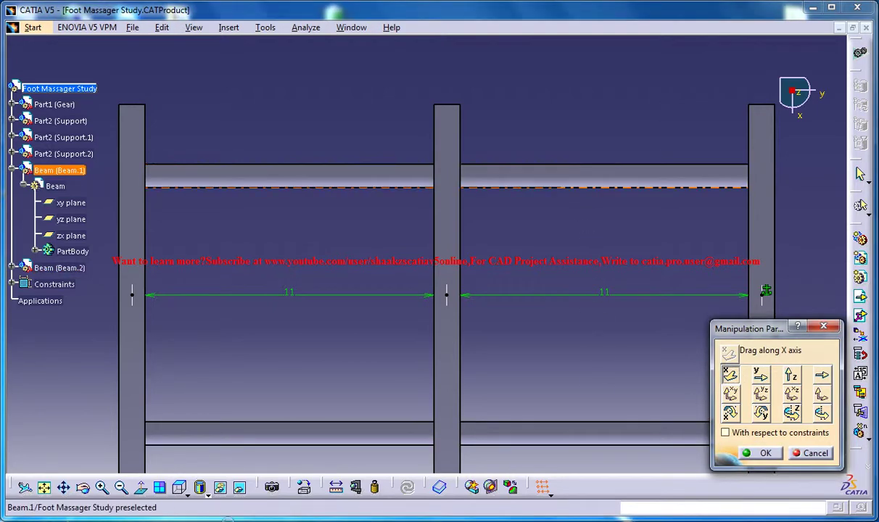
pyautogui.click(207, 496)
pyautogui.click(218, 492)
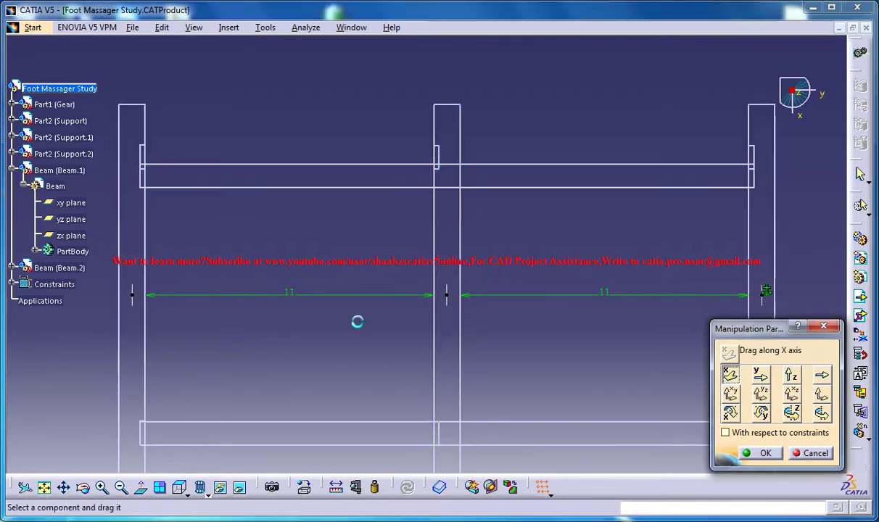
pyautogui.click(506, 187)
pyautogui.moveTo(507, 187)
pyautogui.mouseDown()
pyautogui.moveTo(504, 175)
pyautogui.moveTo(511, 176)
pyautogui.mouseUp()
pyautogui.click(768, 455)
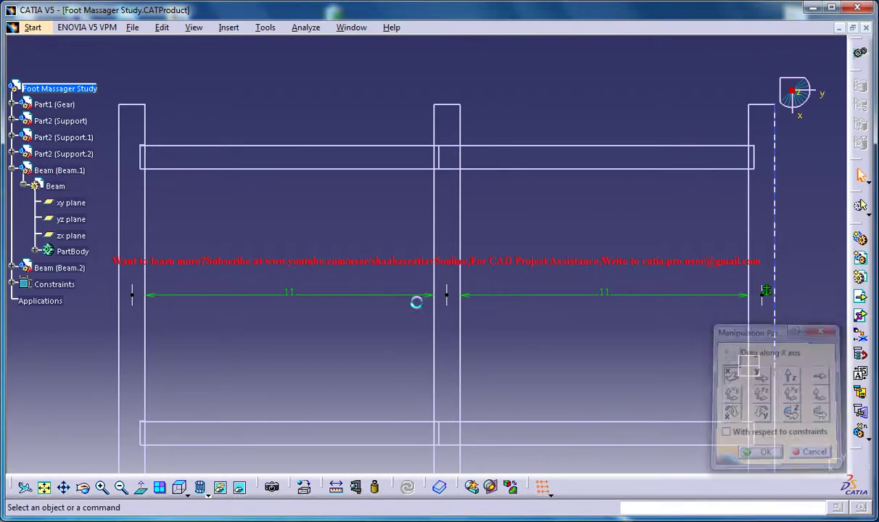
pyautogui.moveTo(316, 215); pyautogui.dragTo(322, 178, button='middle')
# Restore Shading with Edges, orbit the two-beam frame, and bring up the Insert menu.
pyautogui.click(207, 494)
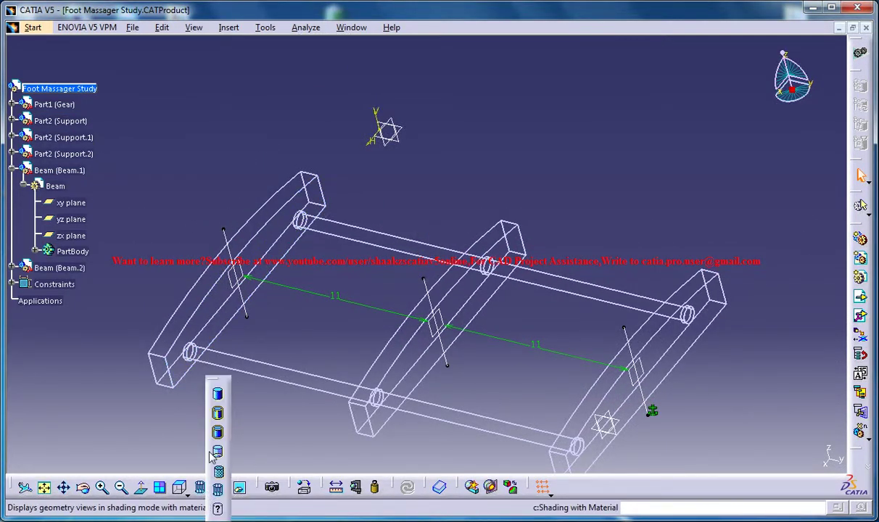
pyautogui.click(218, 414)
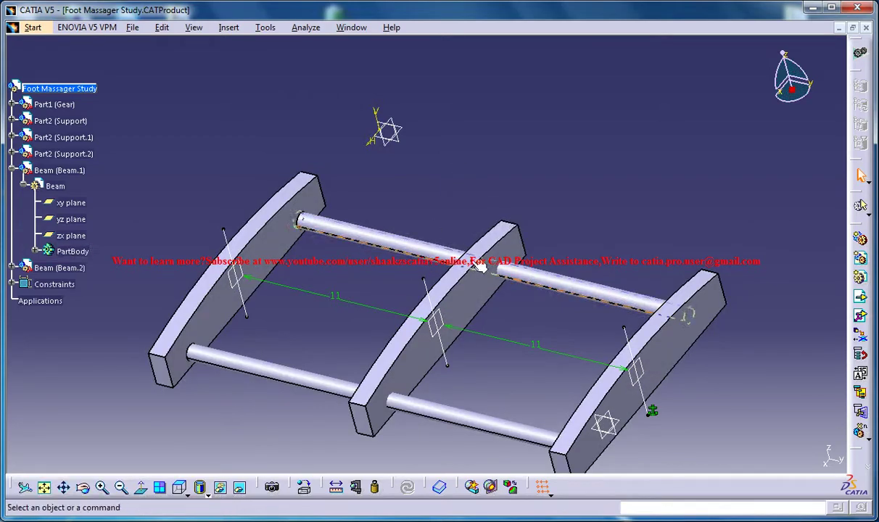
pyautogui.moveTo(481, 268); pyautogui.dragTo(319, 373, button='middle')
pyautogui.moveTo(647, 275)
pyautogui.mouseDown(button='middle')
pyautogui.moveTo(667, 296)
pyautogui.moveTo(401, 193)
pyautogui.mouseUp(button='middle')
pyautogui.moveTo(392, 246); pyautogui.dragTo(364, 210, button='middle')
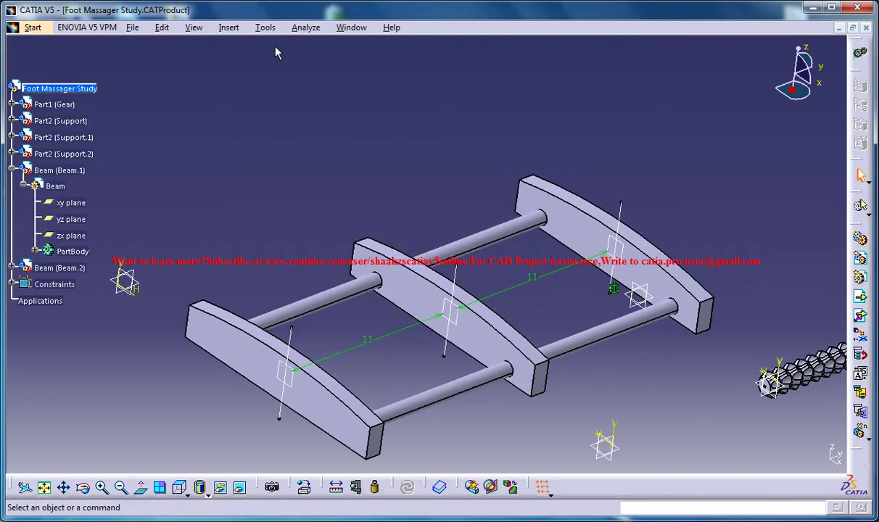
pyautogui.click(239, 29)
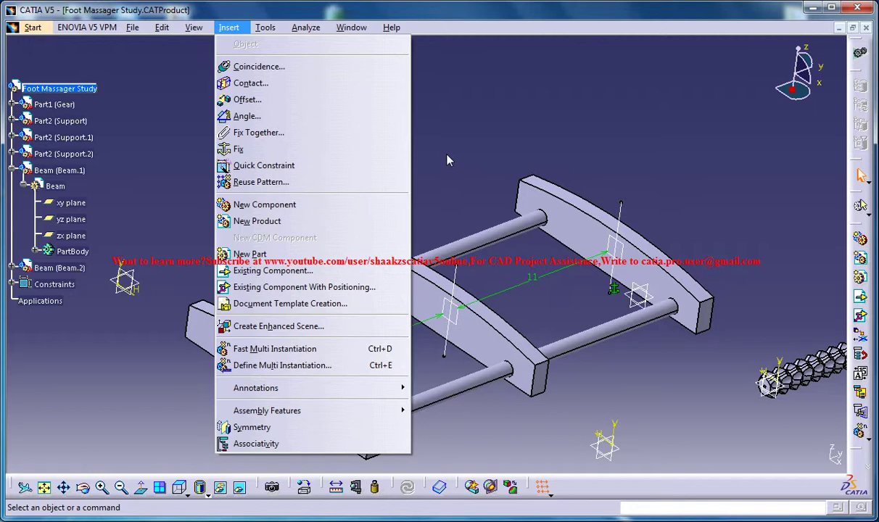
# Dismiss the Insert menu and orbit to inspect both parallel beams through the three supports.
pyautogui.click(537, 141)
pyautogui.moveTo(596, 228); pyautogui.dragTo(741, 287, button='middle')
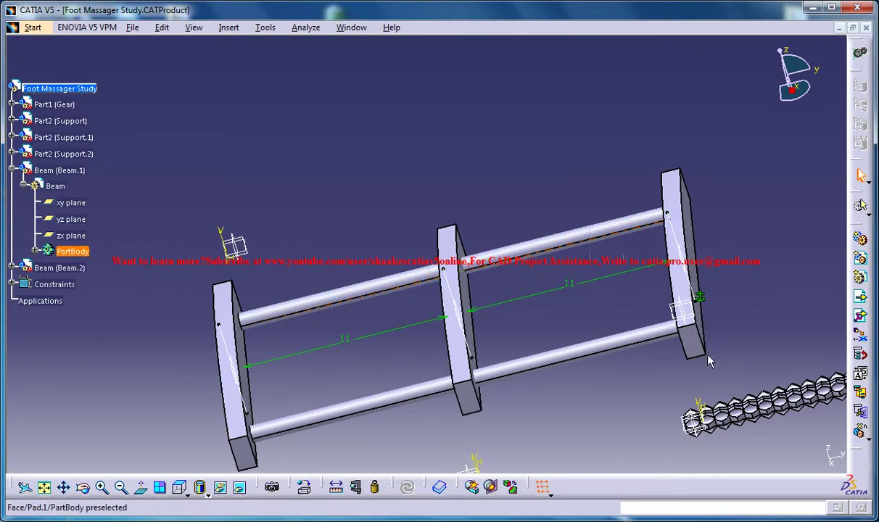
pyautogui.moveTo(668, 336); pyautogui.dragTo(255, 196, button='middle')
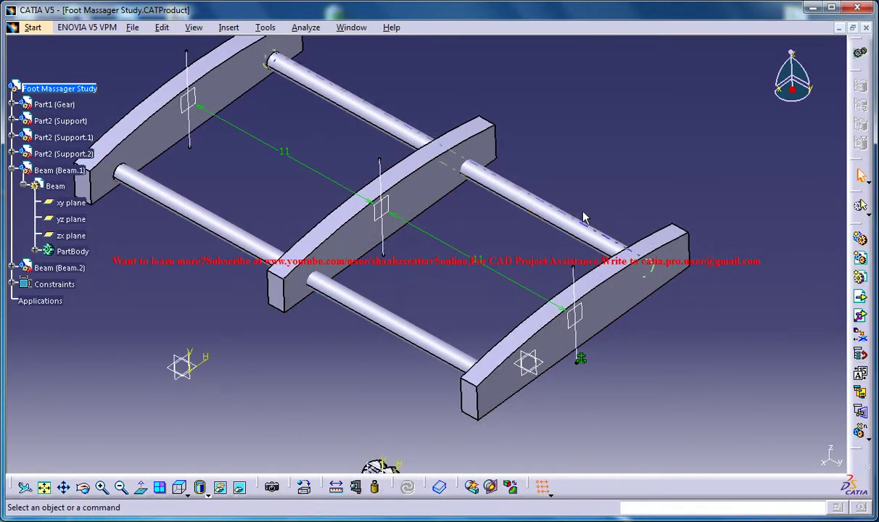
pyautogui.moveTo(601, 186); pyautogui.dragTo(595, 181, button='middle')
pyautogui.moveTo(609, 239)
pyautogui.mouseDown(button='middle')
pyautogui.moveTo(609, 269)
pyautogui.moveTo(595, 232)
pyautogui.mouseUp(button='middle')
pyautogui.moveTo(361, 352); pyautogui.dragTo(577, 281, button='middle')
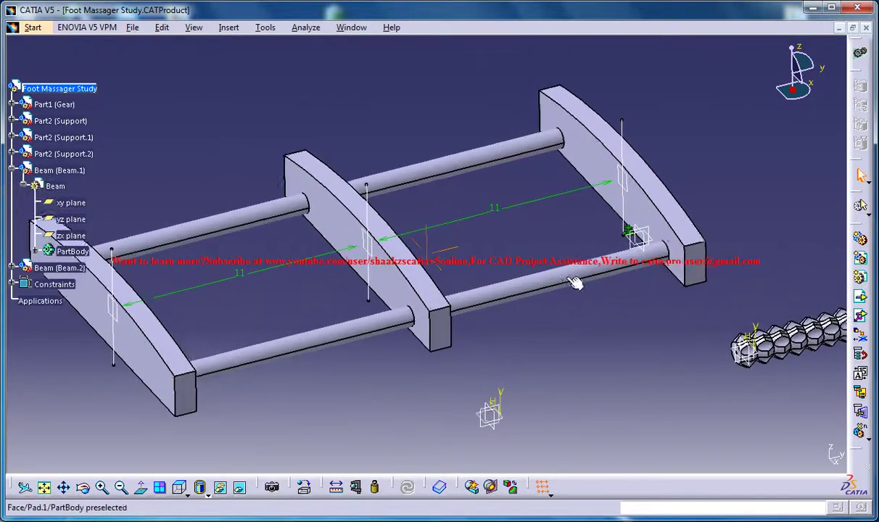